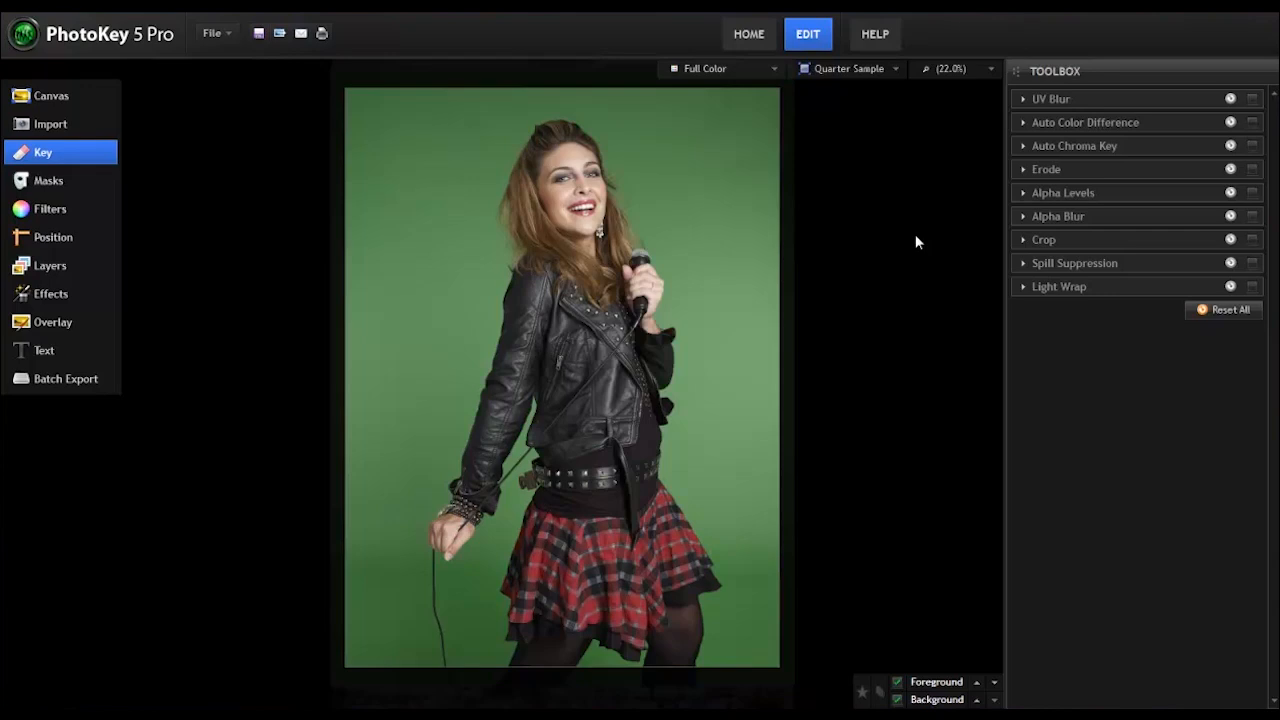
Step: Open the Auto Chroma Key on the green screen photo and inspect its key color, keeping it as it is
{"action": "left_click", "coordinate": [1133, 147]}
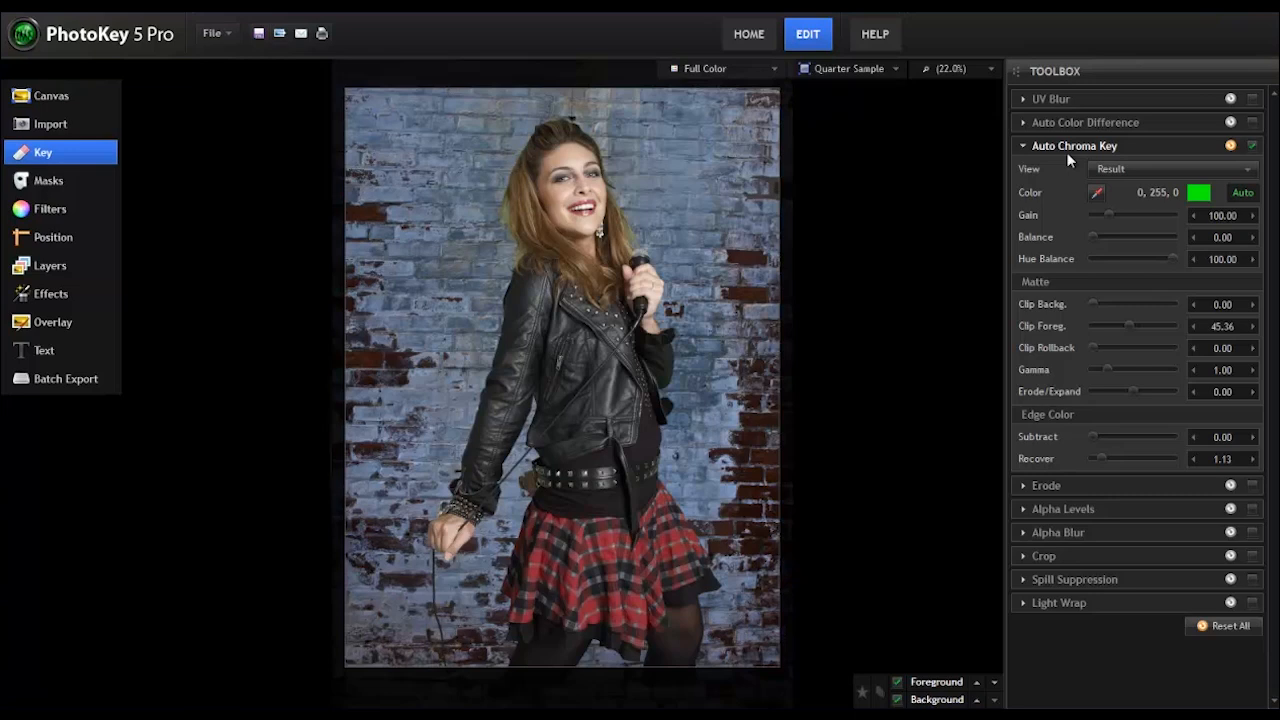
{"action": "left_click", "coordinate": [1199, 192]}
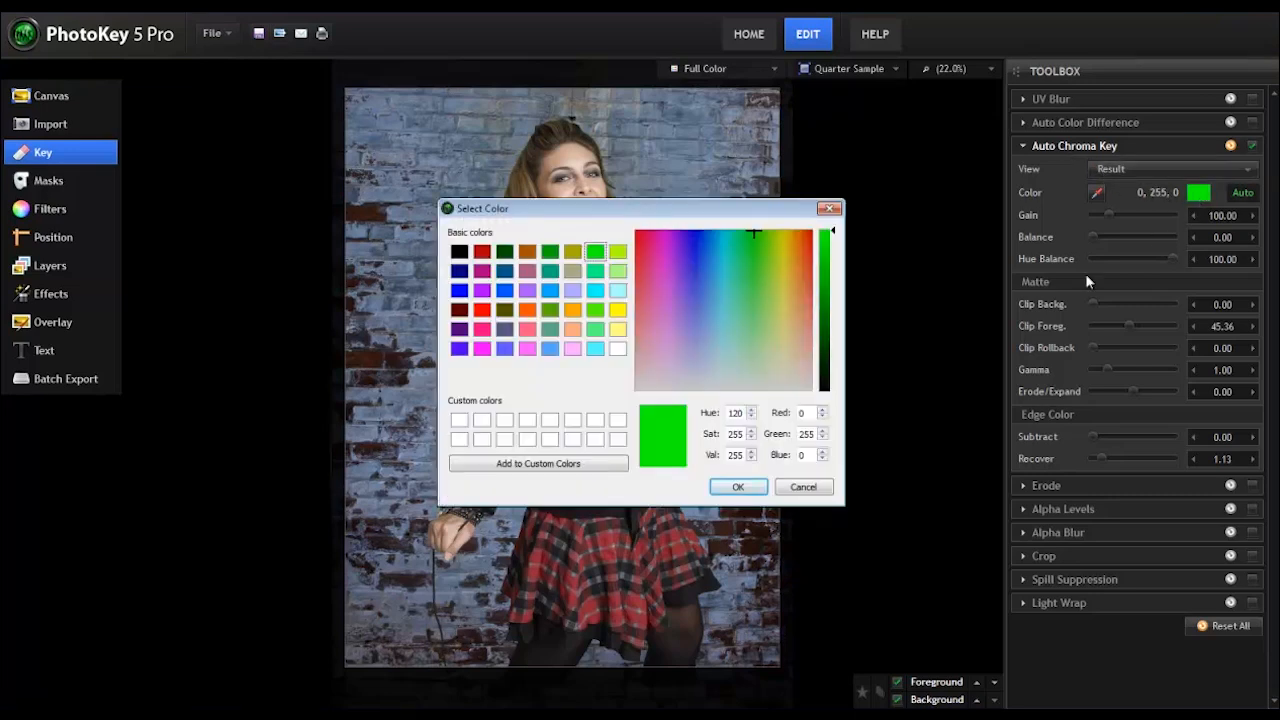
{"action": "left_click", "coordinate": [818, 487]}
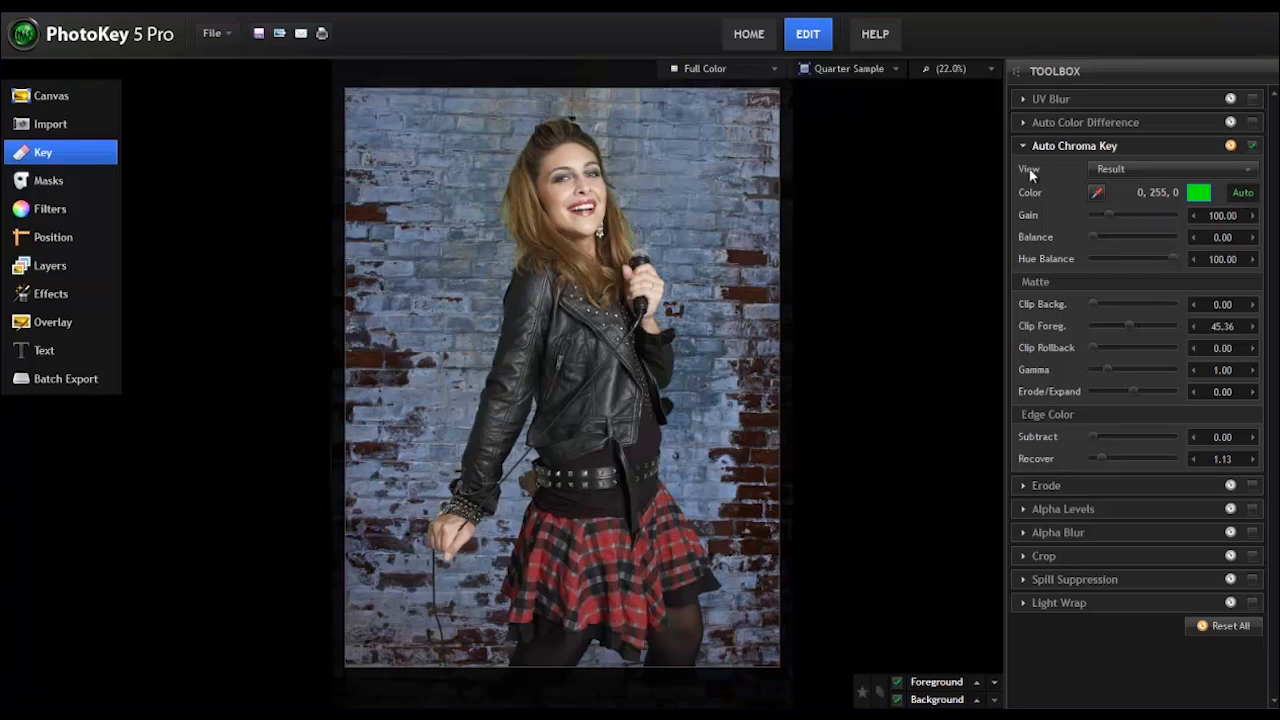
Step: Switch the chroma key view to Matte and check the preview's color and alpha display options
{"action": "left_click", "coordinate": [1245, 172]}
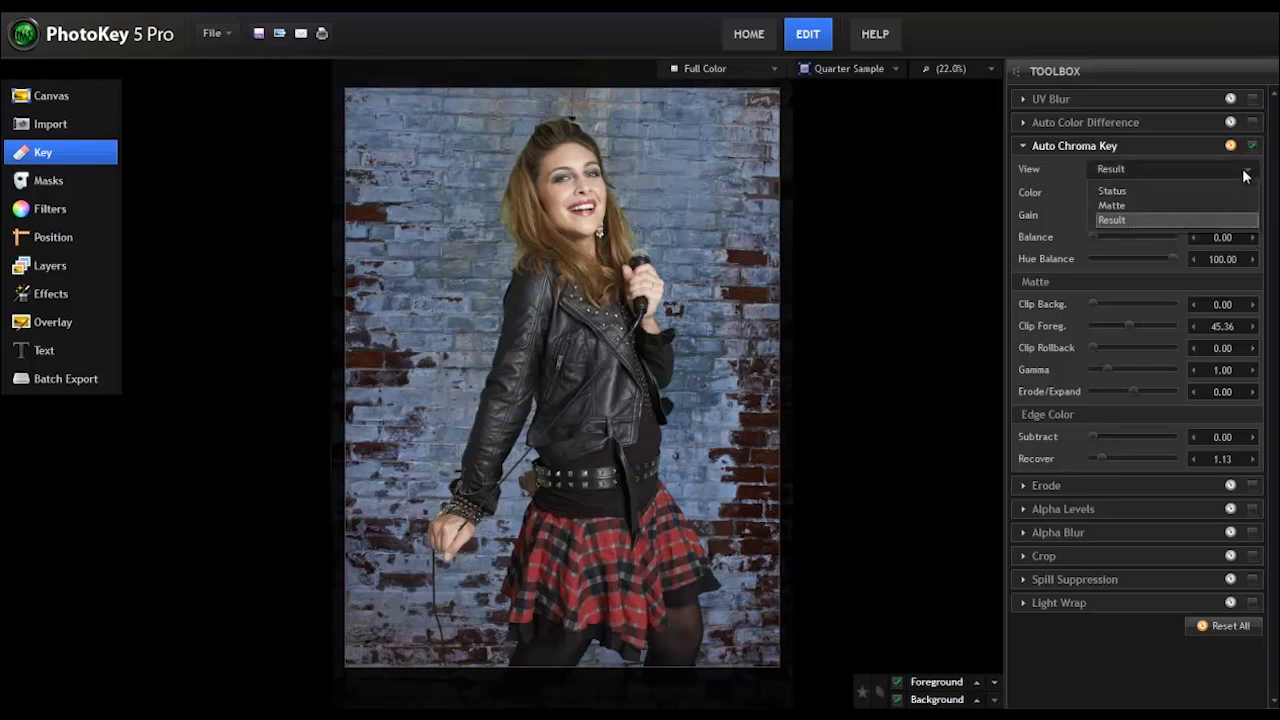
{"action": "left_click", "coordinate": [1116, 204]}
{"action": "left_click", "coordinate": [775, 67]}
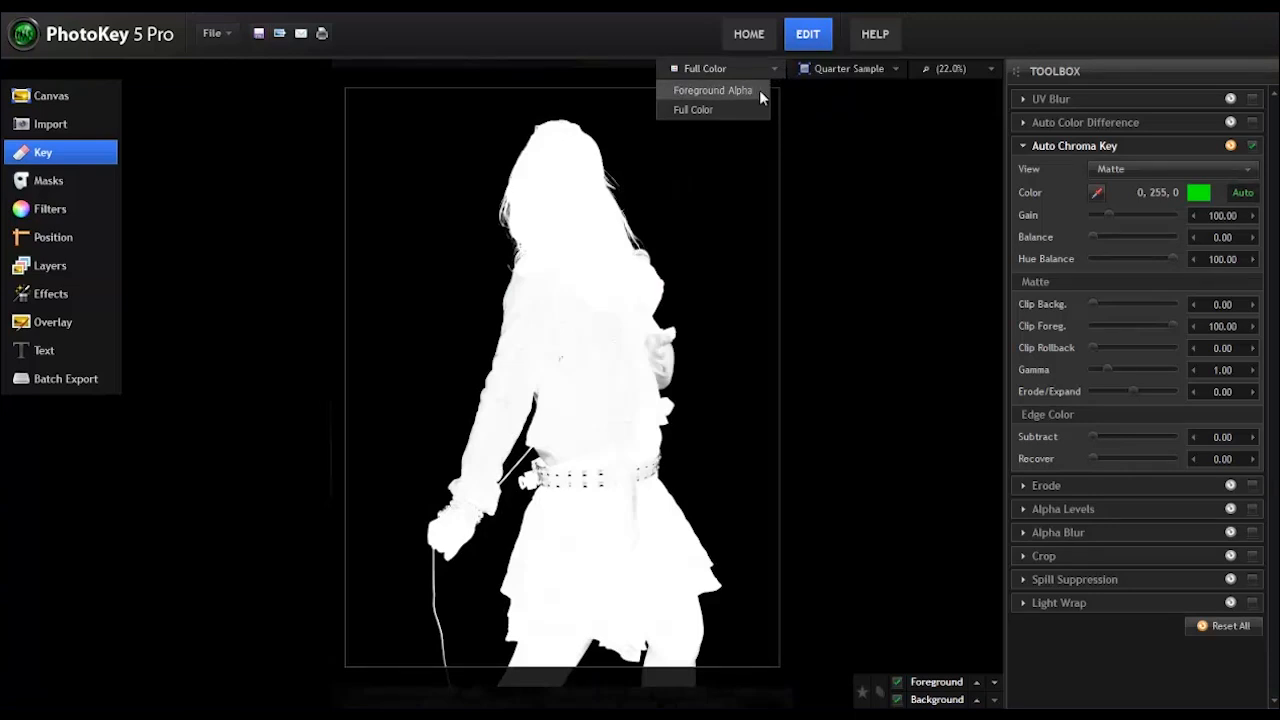
{"action": "left_click", "coordinate": [828, 133]}
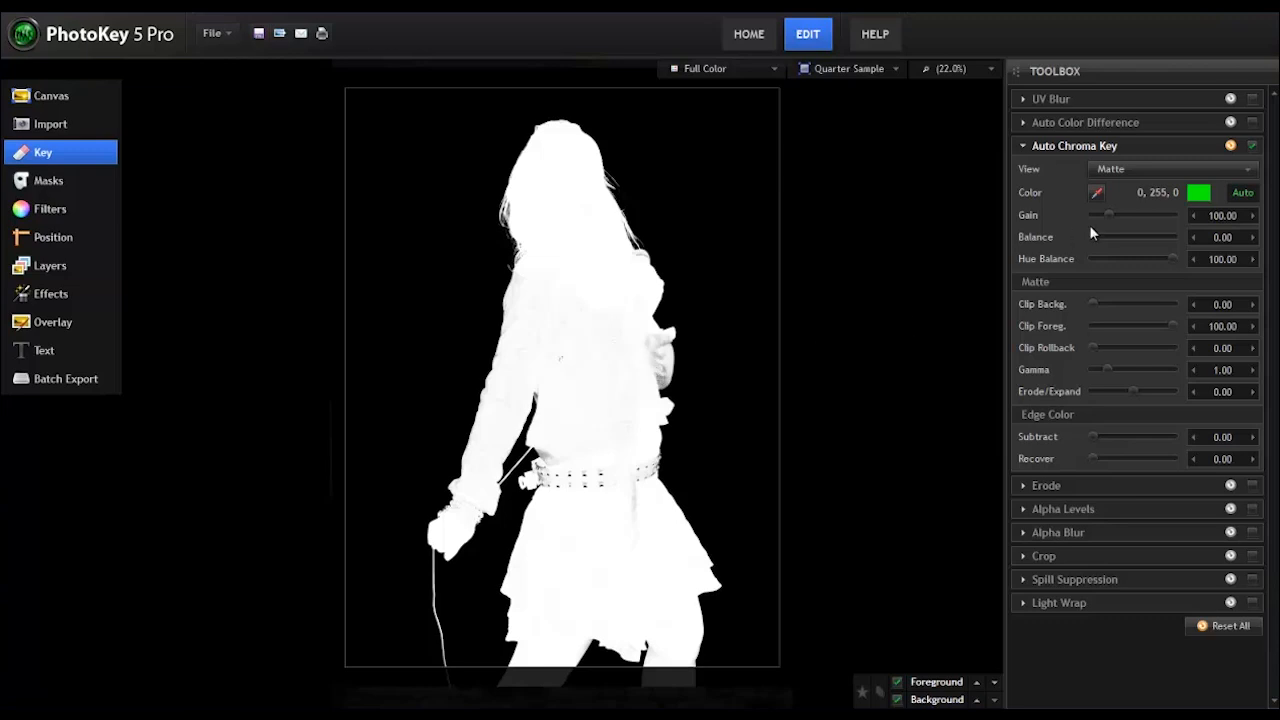
Step: Compare the Status and Matte views of the chroma key, ending on Status
{"action": "left_click", "coordinate": [1228, 167]}
{"action": "left_click", "coordinate": [1171, 189]}
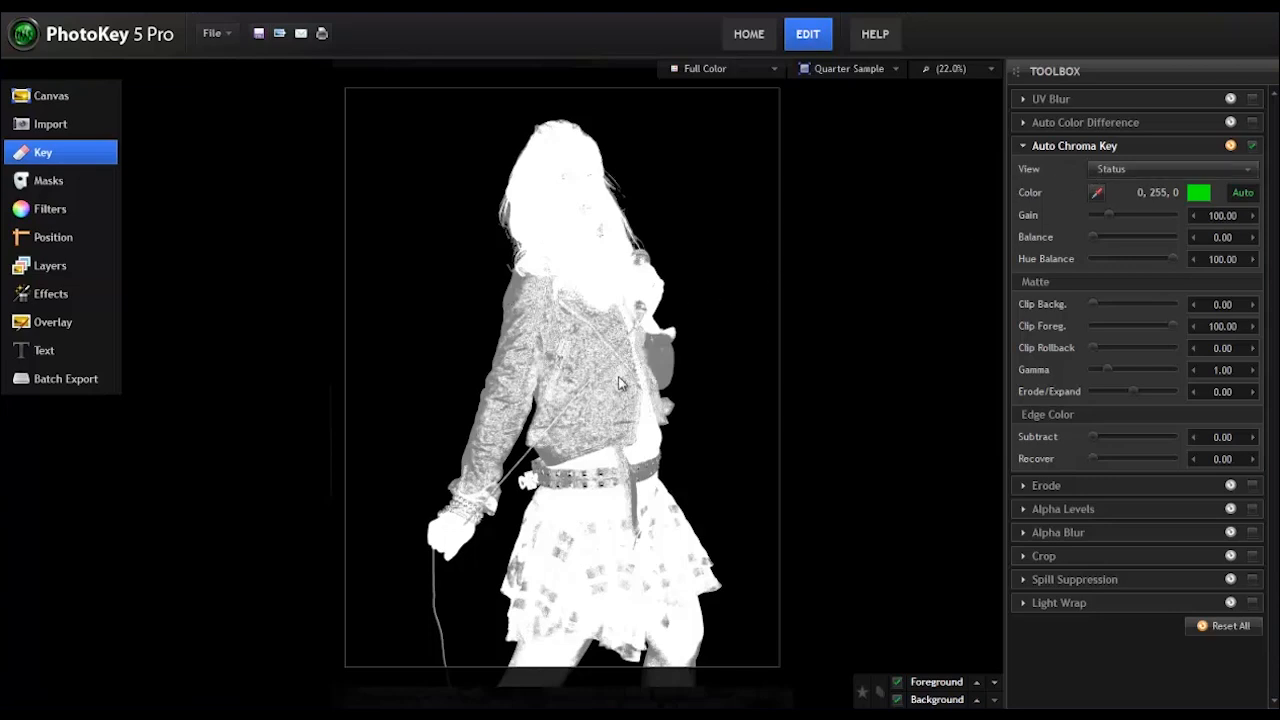
{"action": "left_click", "coordinate": [1119, 170]}
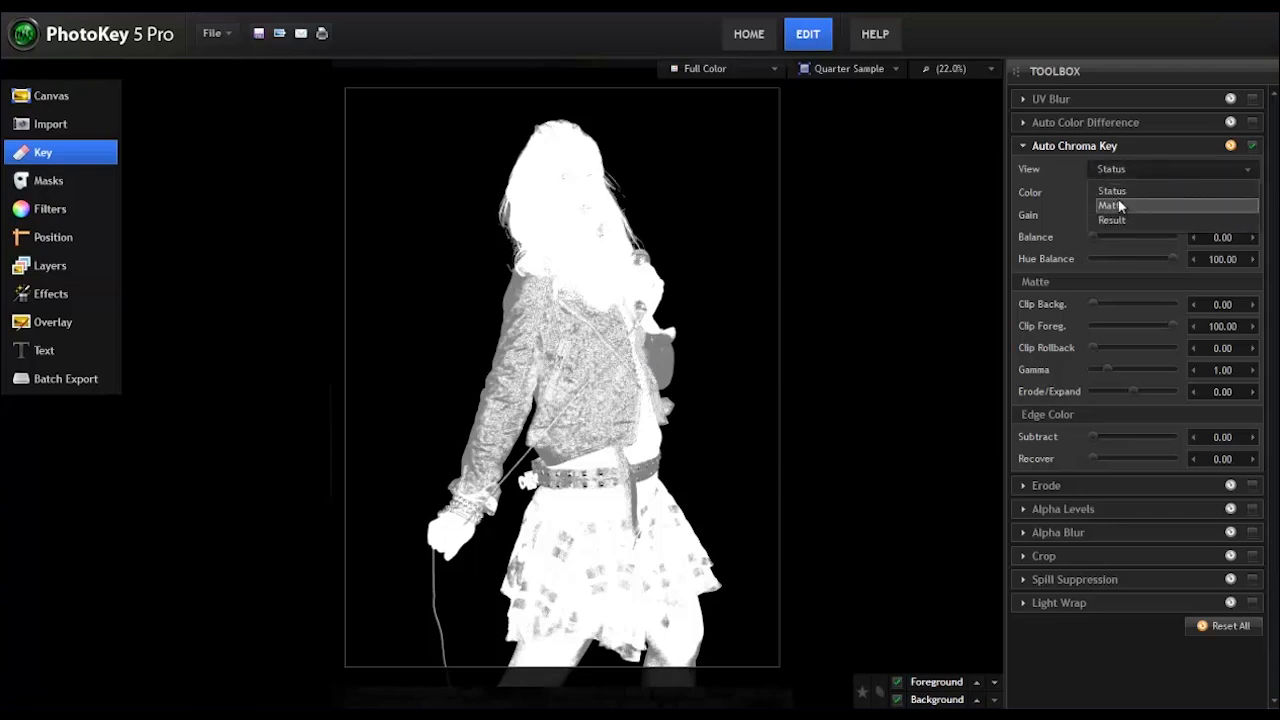
{"action": "left_click", "coordinate": [1111, 205]}
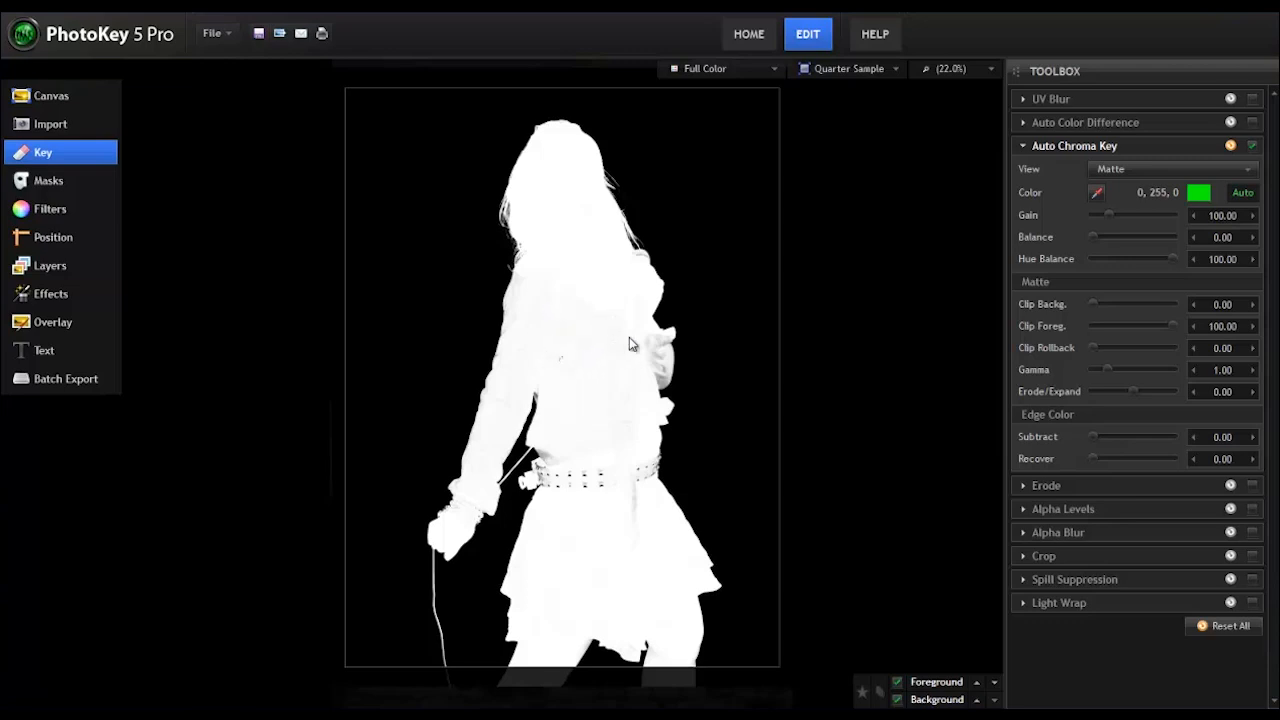
{"action": "left_click", "coordinate": [1164, 169]}
{"action": "left_click", "coordinate": [1147, 190]}
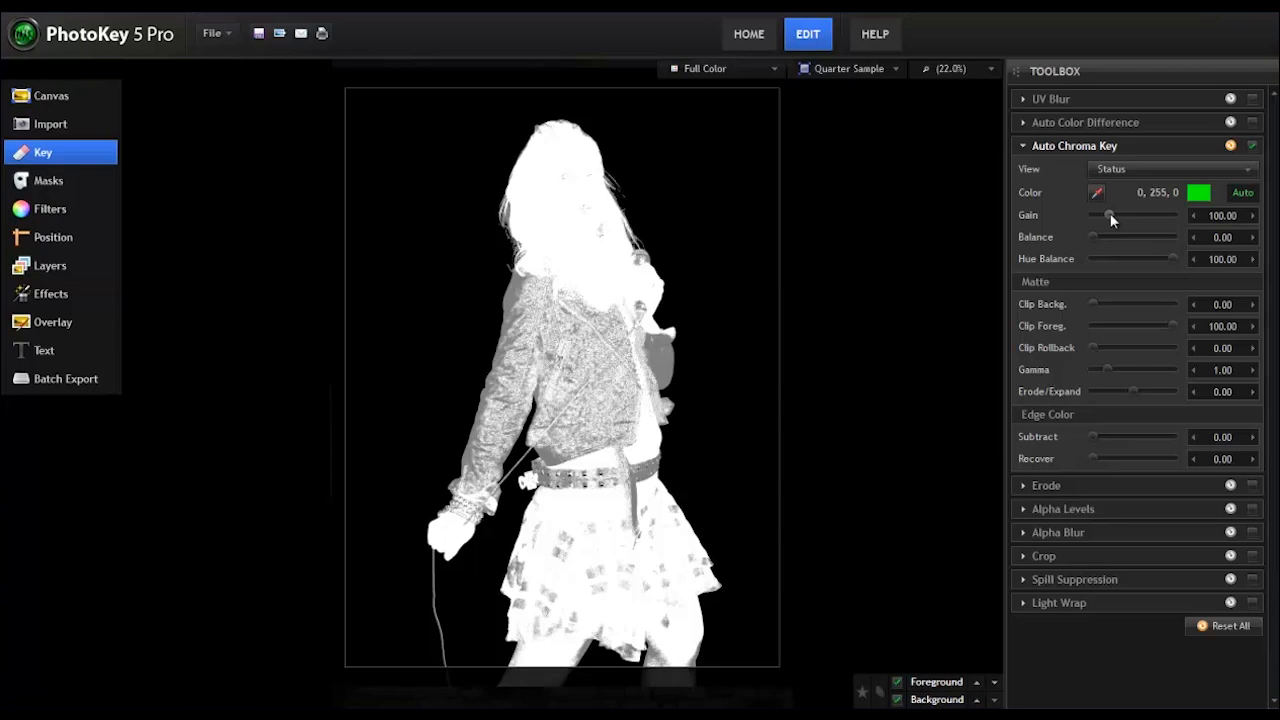
Step: Try lowering the chroma key's Gain to 56.70, keeping Balance at 0 and Hue Balance at 100
{"action": "mouse_move", "coordinate": [1110, 213]}
{"action": "left_mouse_down"}
{"action": "mouse_move", "coordinate": [1164, 212]}
{"action": "mouse_move", "coordinate": [1104, 215]}
{"action": "left_mouse_up"}
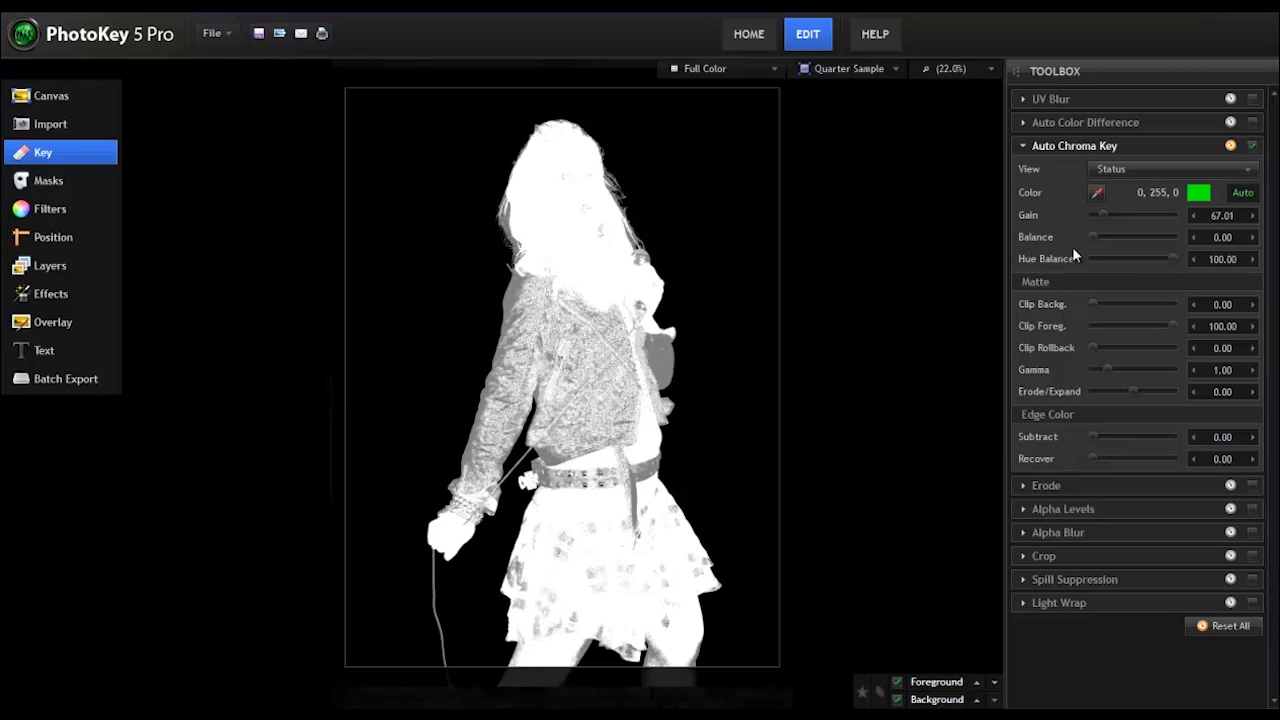
{"action": "mouse_move", "coordinate": [1091, 235]}
{"action": "left_mouse_down"}
{"action": "mouse_move", "coordinate": [1201, 237]}
{"action": "mouse_move", "coordinate": [1073, 236]}
{"action": "left_mouse_up"}
{"action": "mouse_move", "coordinate": [1172, 255]}
{"action": "left_mouse_down"}
{"action": "mouse_move", "coordinate": [1080, 255]}
{"action": "mouse_move", "coordinate": [1174, 265]}
{"action": "left_mouse_up"}
{"action": "left_click_drag", "start_coordinate": [1106, 213], "coordinate": [1102, 212]}
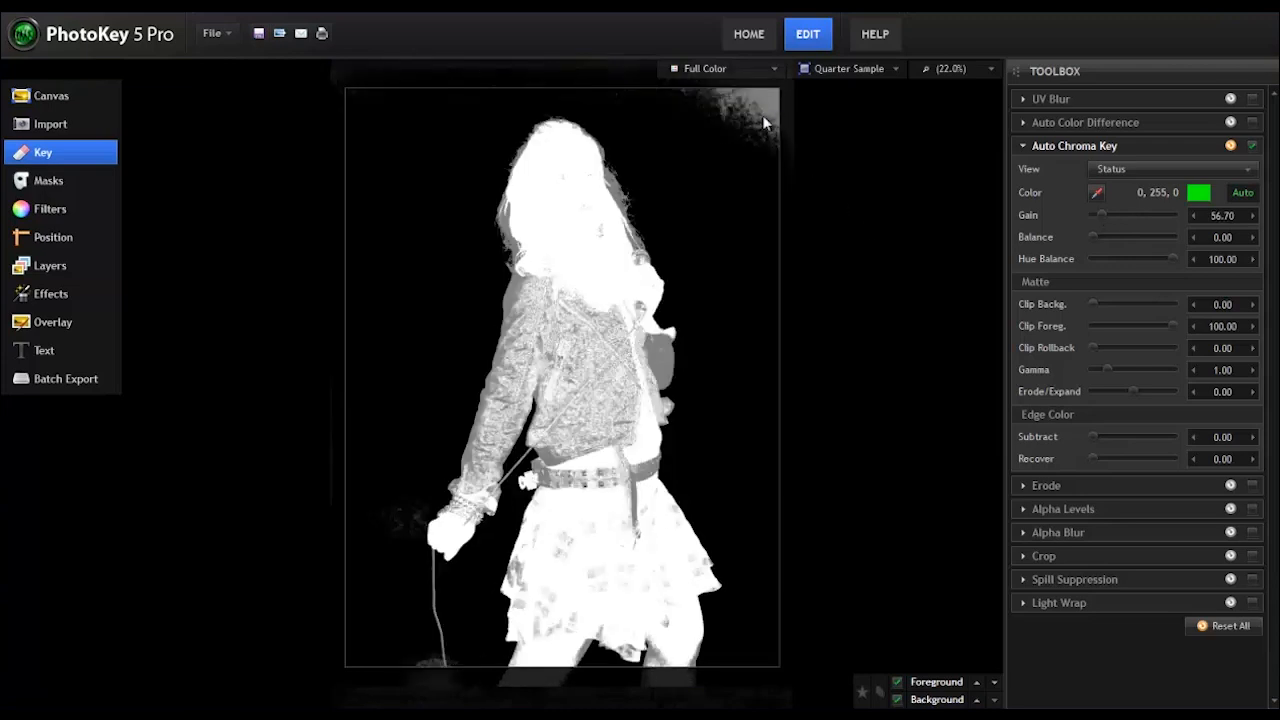
Step: Try a Clip Background of 14.43 and a Clip Foreground of 26.80 on the matte
{"action": "left_click_drag", "start_coordinate": [1092, 304], "coordinate": [1103, 303]}
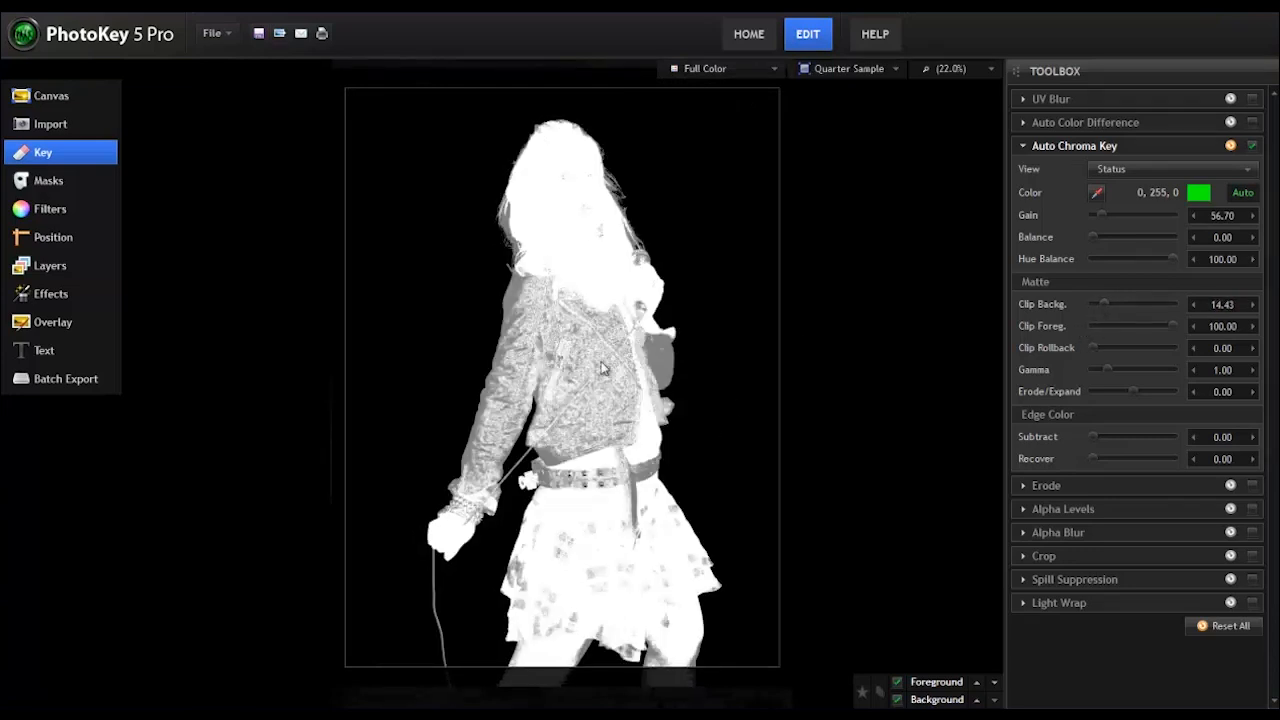
{"action": "left_click_drag", "start_coordinate": [1172, 325], "coordinate": [1114, 325]}
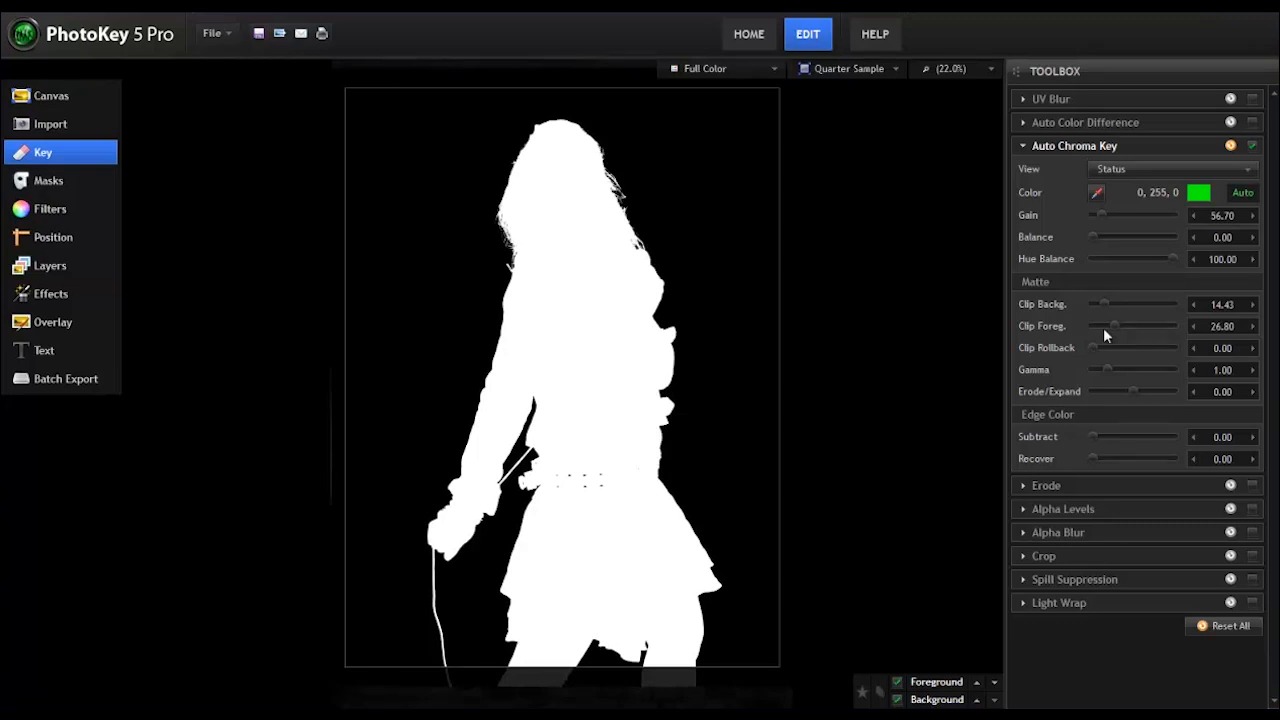
Step: Set Gain to 100, Clip Background to 0, Clip Foreground to 55.67 and Clip Rollback to 2.06
{"action": "left_click", "coordinate": [1138, 214]}
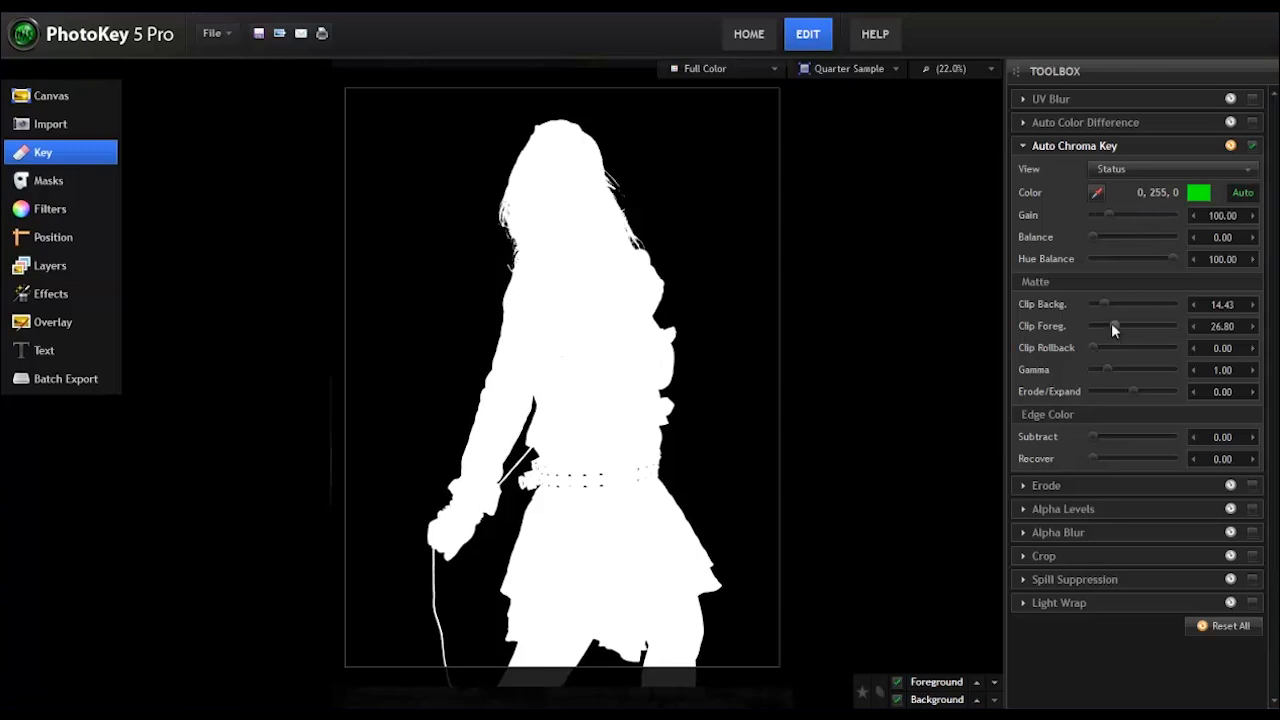
{"action": "left_click_drag", "start_coordinate": [1112, 326], "coordinate": [1045, 301]}
{"action": "left_click_drag", "start_coordinate": [1091, 348], "coordinate": [1106, 348]}
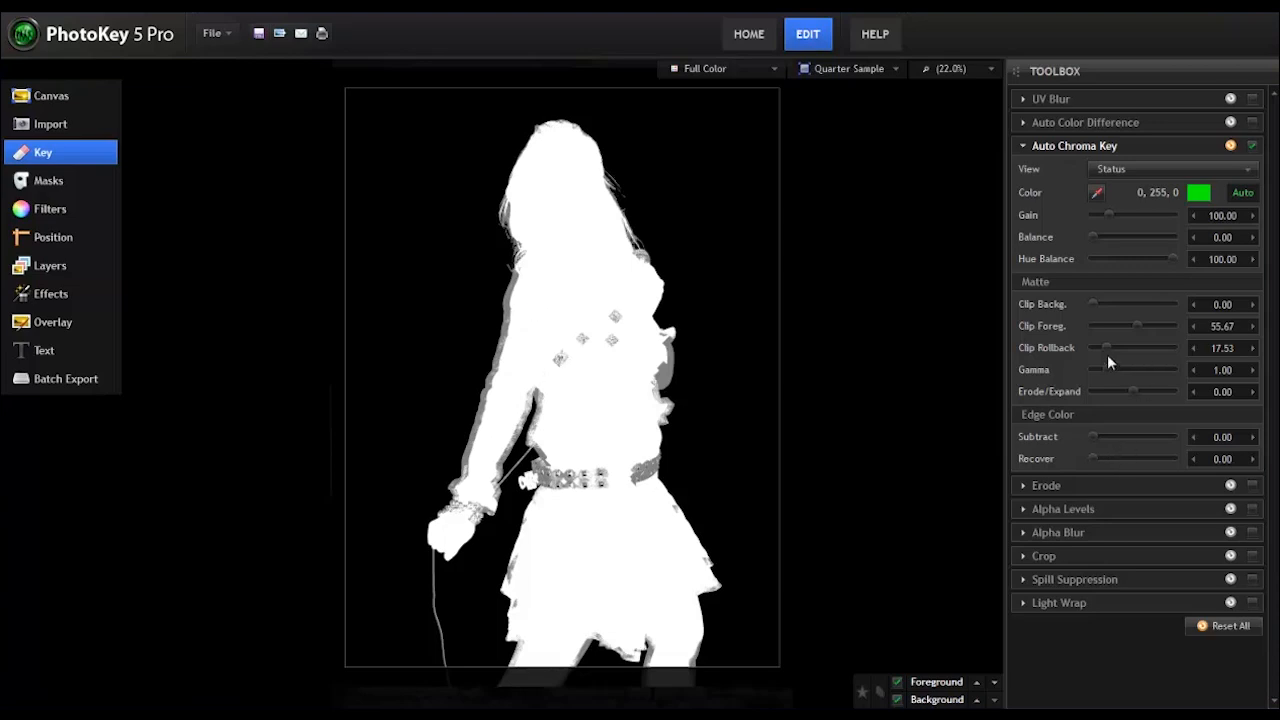
{"action": "left_click_drag", "start_coordinate": [1106, 345], "coordinate": [1095, 346]}
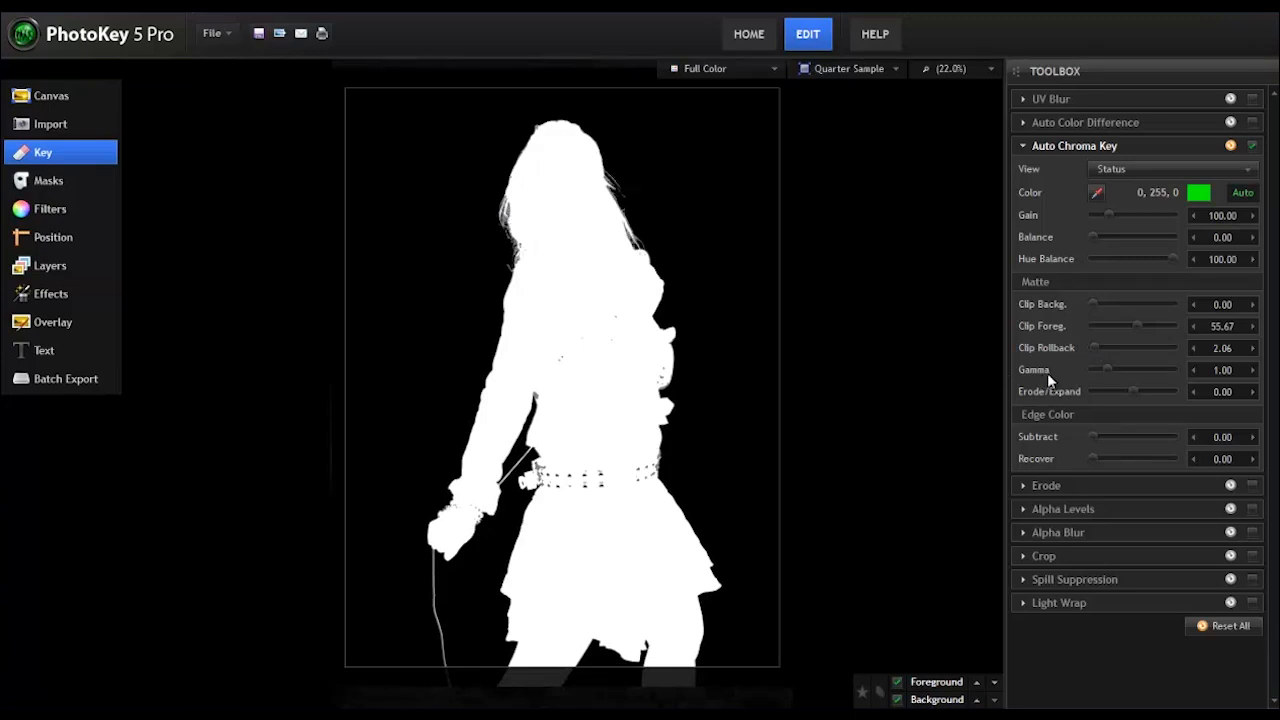
Step: Set the matte's Gamma to 0.10 and its Clip Foreground to 51.55, trying Clip Foreground at 100 in between
{"action": "left_click_drag", "start_coordinate": [1107, 369], "coordinate": [1084, 378]}
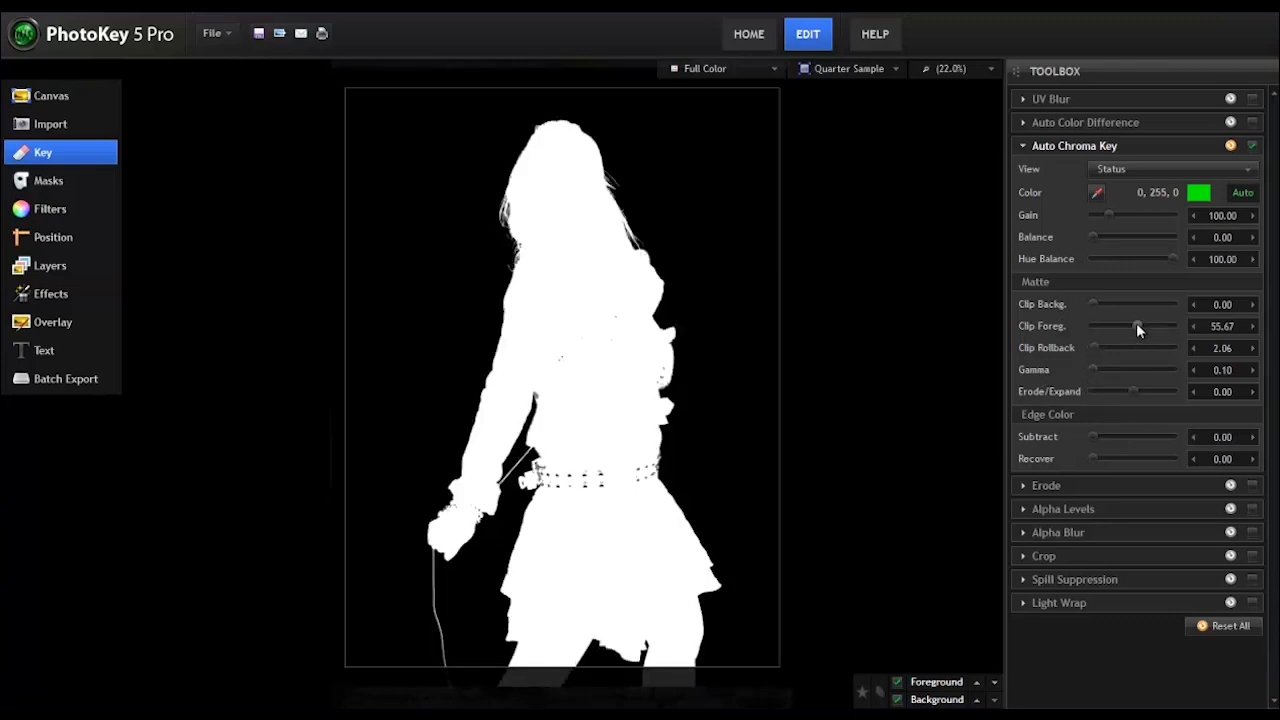
{"action": "left_click_drag", "start_coordinate": [1136, 325], "coordinate": [1187, 324]}
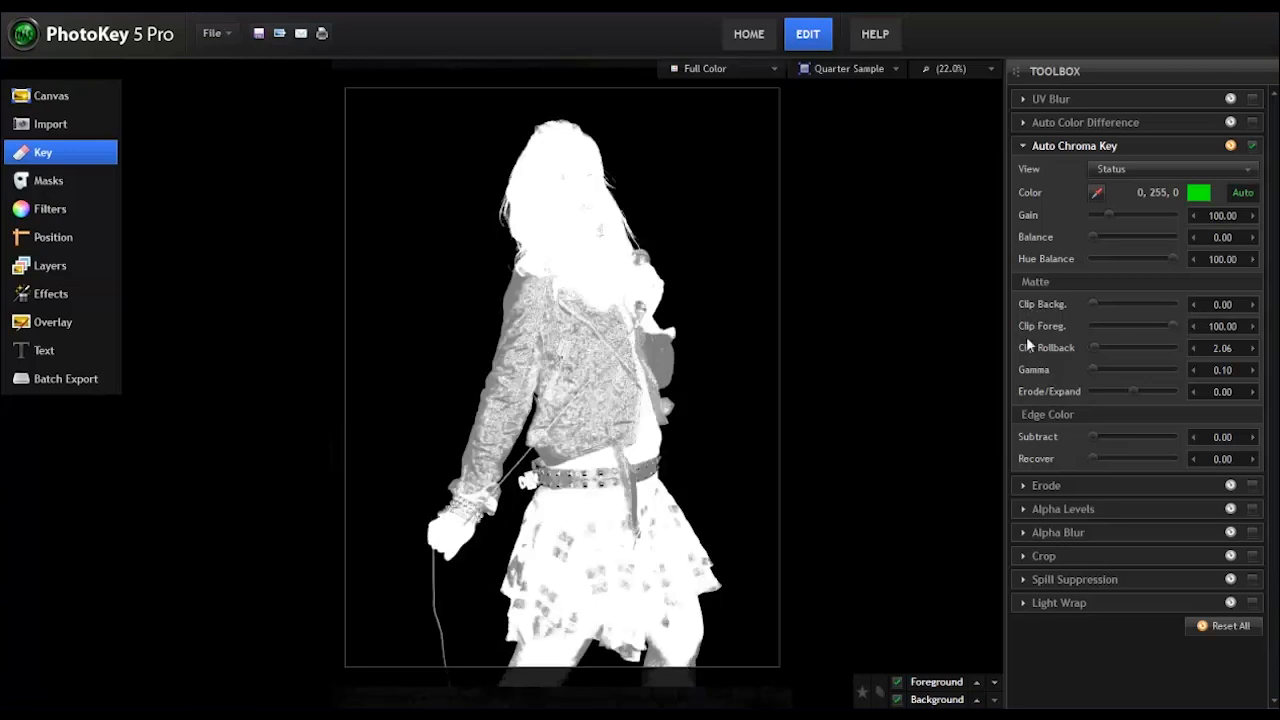
{"action": "mouse_move", "coordinate": [1095, 370]}
{"action": "left_mouse_down"}
{"action": "mouse_move", "coordinate": [1196, 366]}
{"action": "mouse_move", "coordinate": [1085, 365]}
{"action": "left_mouse_up"}
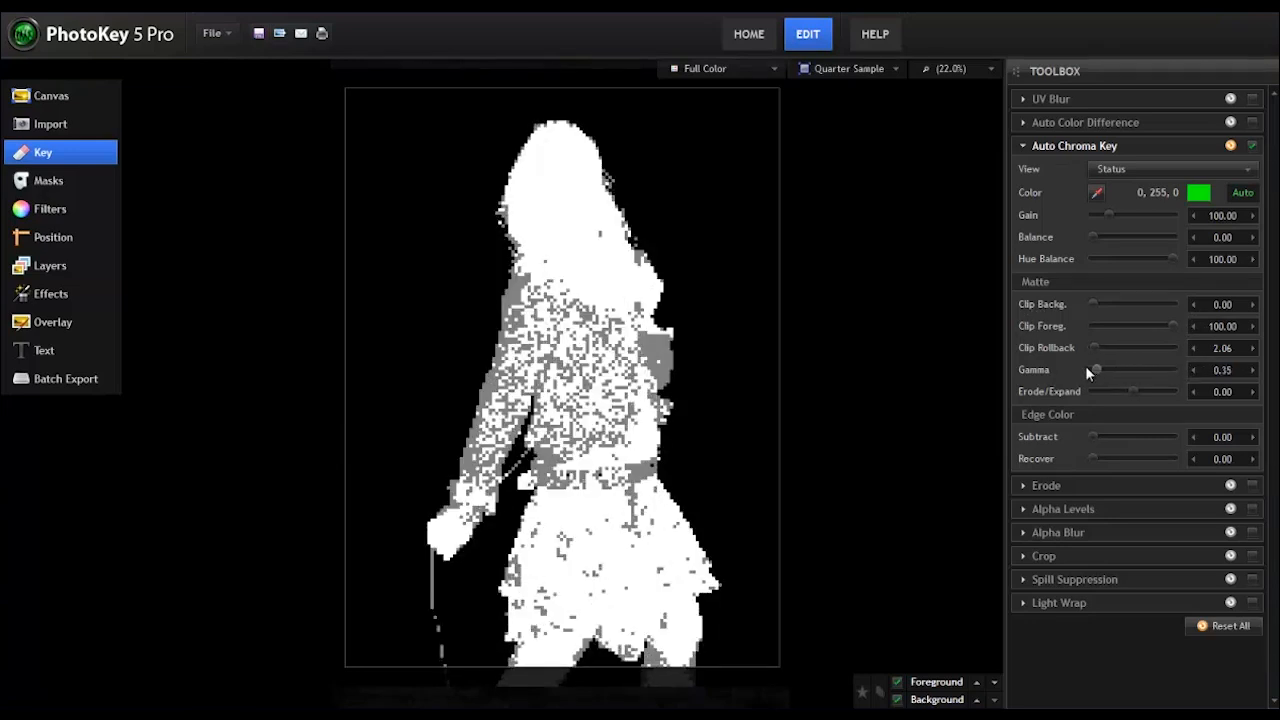
{"action": "left_click_drag", "start_coordinate": [1173, 326], "coordinate": [1134, 326]}
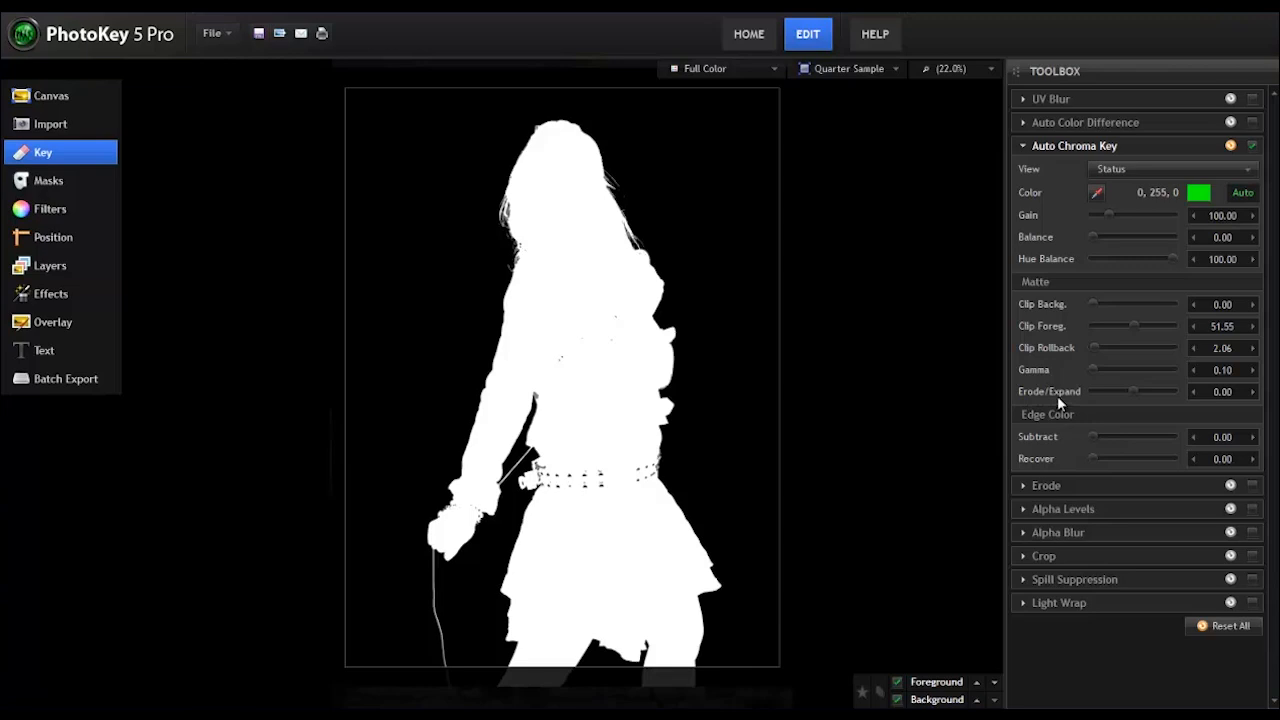
Step: Try Erode/Expand on the matte at -1.03 and 9.28, and return it to 0
{"action": "mouse_move", "coordinate": [1132, 392]}
{"action": "left_mouse_down"}
{"action": "mouse_move", "coordinate": [1154, 392]}
{"action": "mouse_move", "coordinate": [1100, 398]}
{"action": "mouse_move", "coordinate": [1130, 397]}
{"action": "left_mouse_up"}
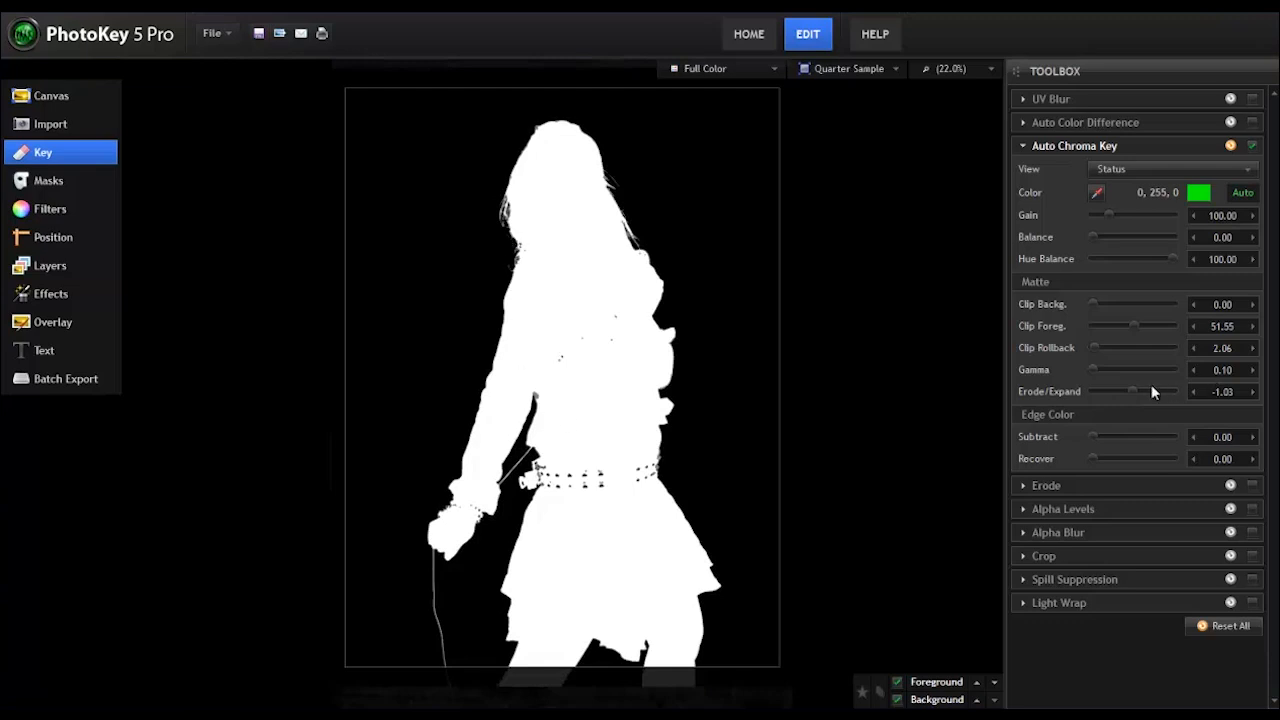
{"action": "left_click", "coordinate": [1134, 389]}
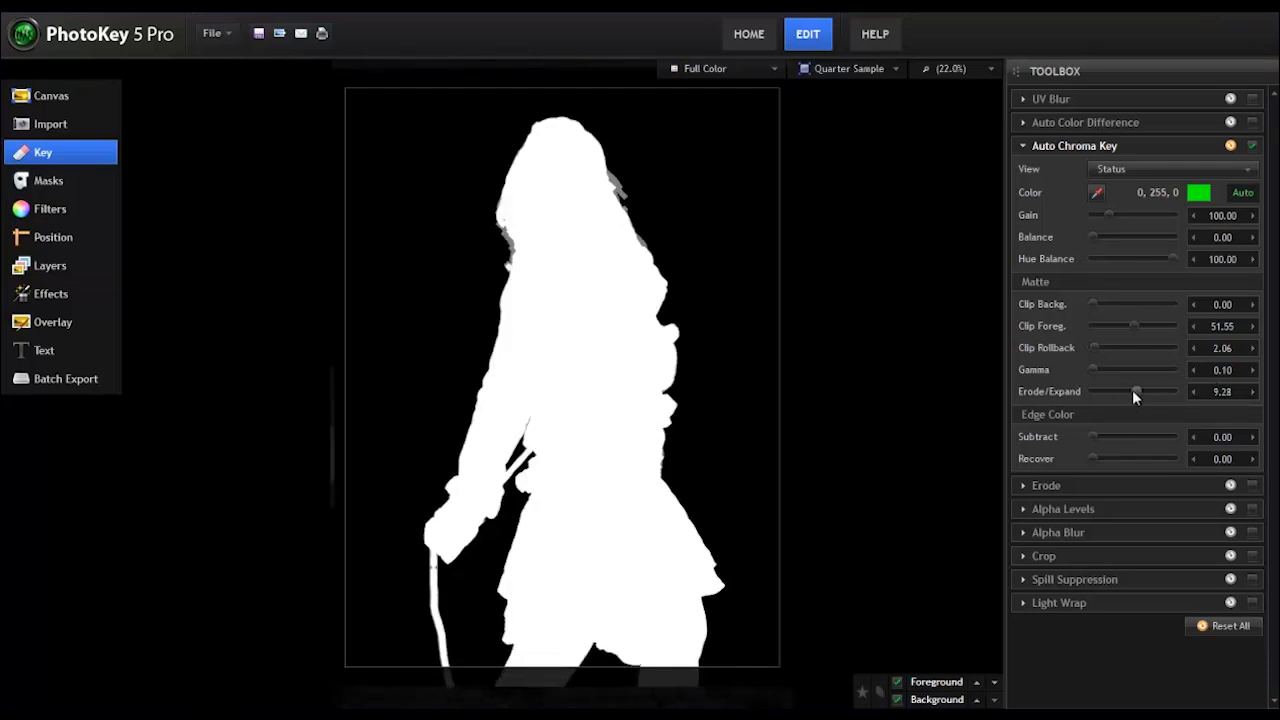
{"action": "left_click", "coordinate": [1132, 390]}
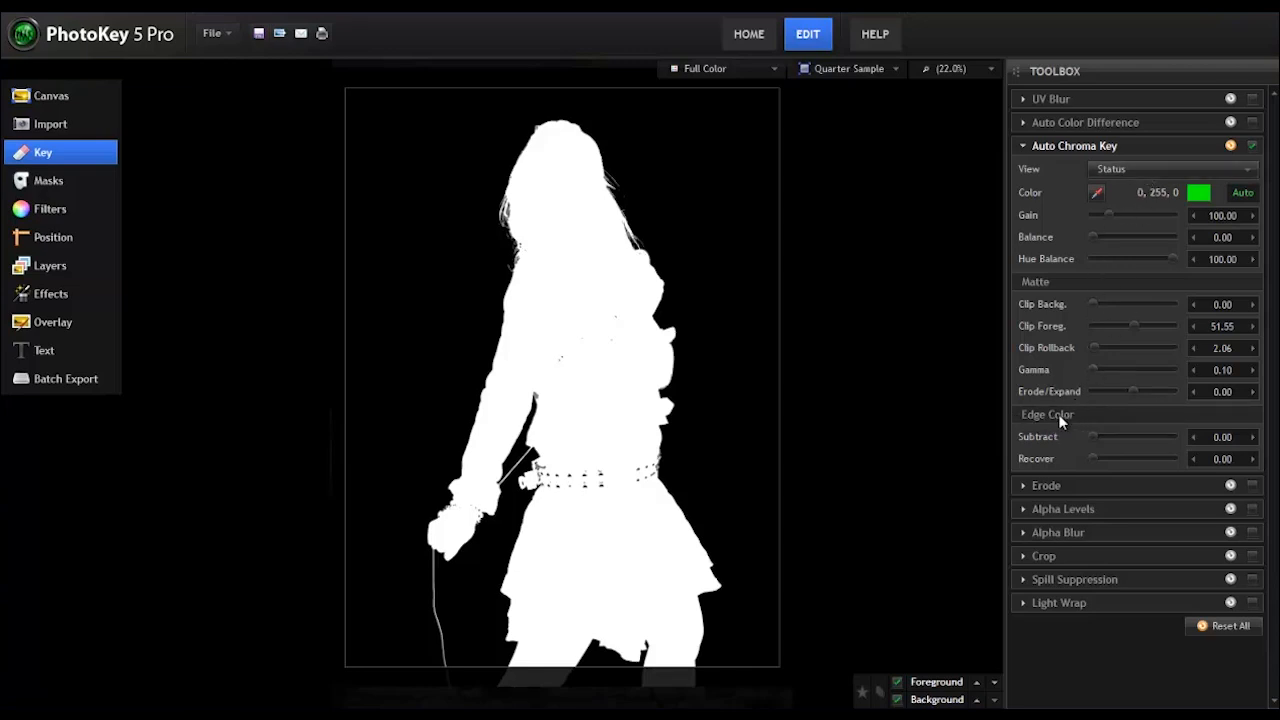
Step: Switch the chroma key view to Result and examine the edge of the plaid skirt at 200% zoom
{"action": "left_click", "coordinate": [1138, 170]}
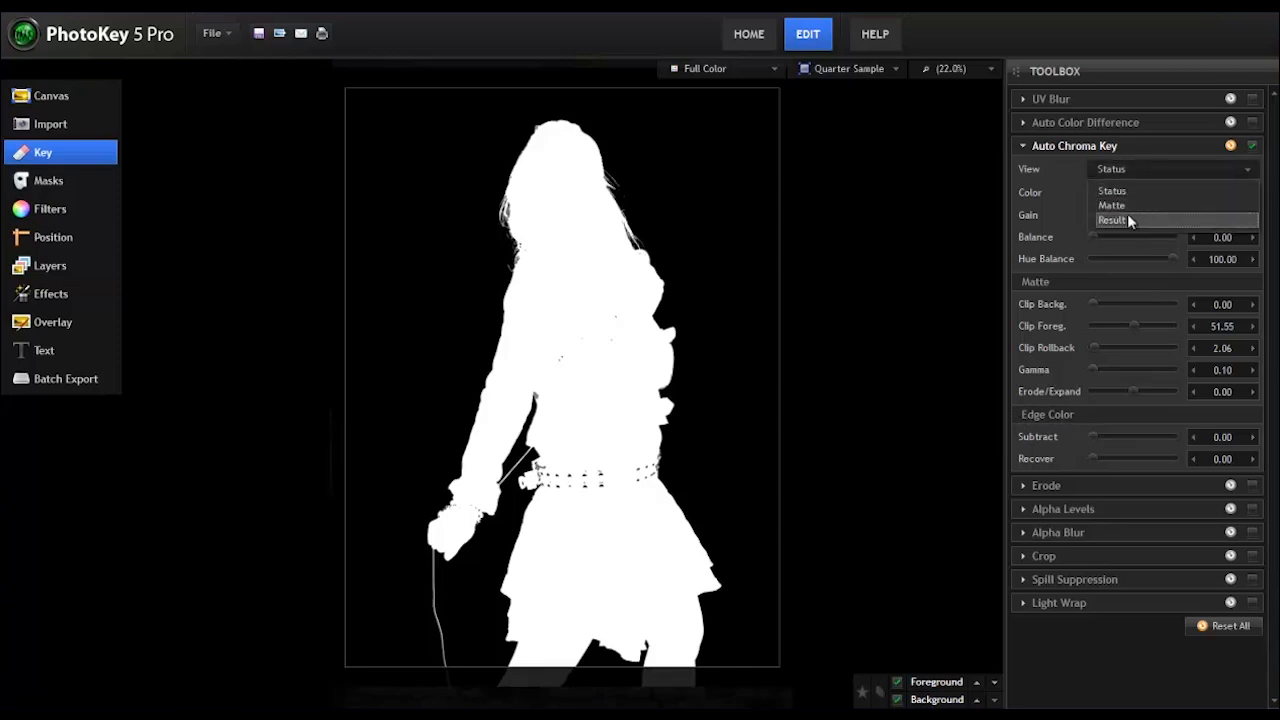
{"action": "left_click", "coordinate": [1127, 220]}
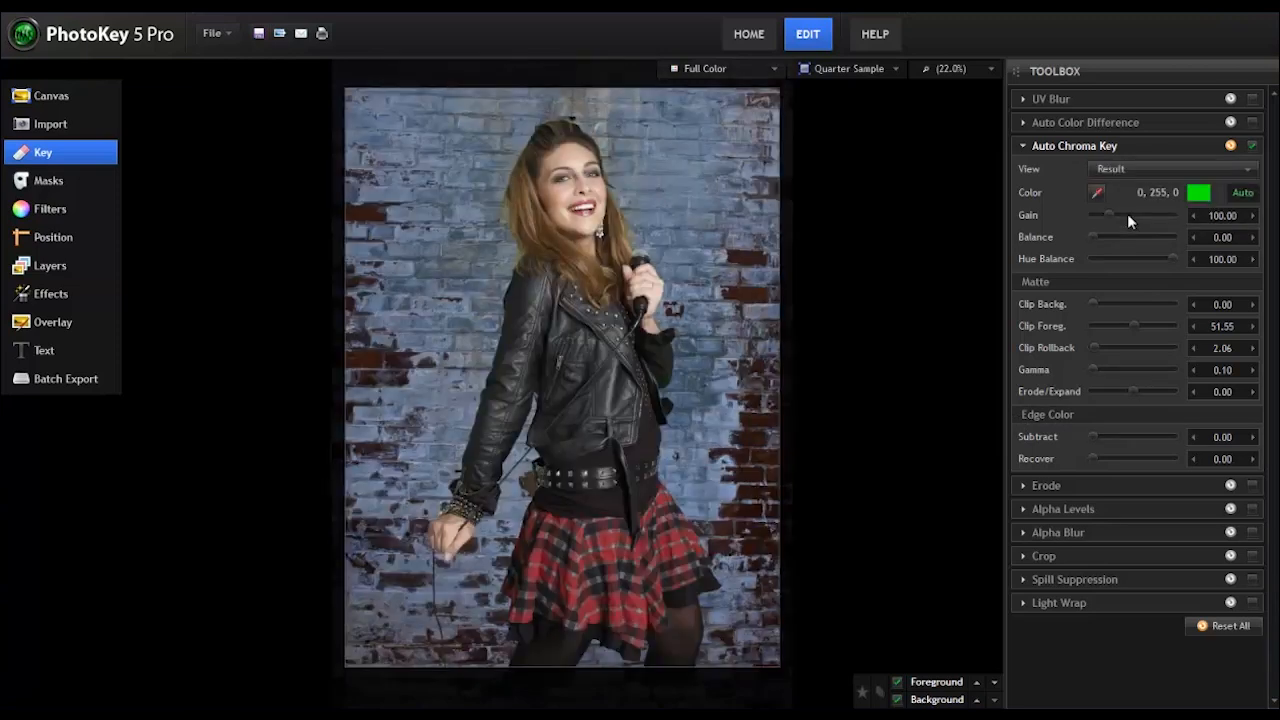
{"action": "left_click", "coordinate": [972, 69]}
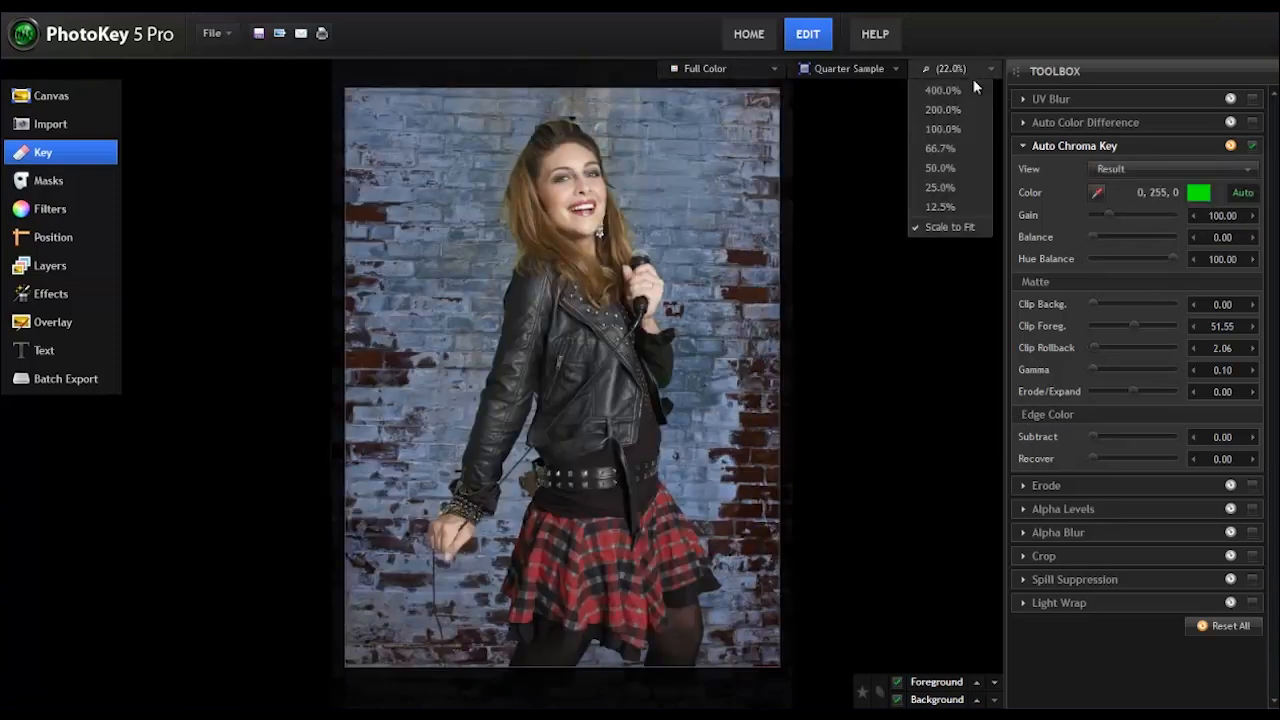
{"action": "left_click", "coordinate": [944, 111]}
{"action": "left_click_drag", "start_coordinate": [659, 604], "coordinate": [628, 281]}
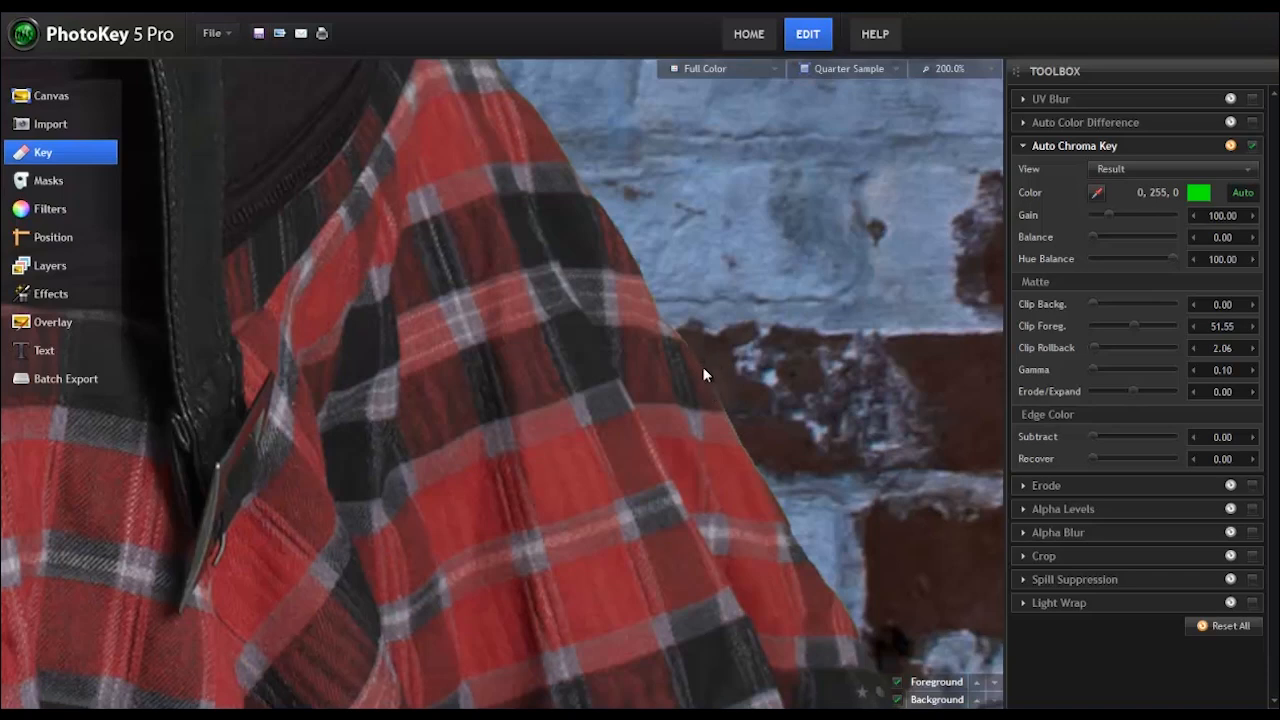
Step: Try the Edge Color Subtract and return it to 0, and set Recover to 2.17 to clean the skirt's edge
{"action": "left_click_drag", "start_coordinate": [1092, 436], "coordinate": [1176, 442]}
{"action": "left_click_drag", "start_coordinate": [1166, 434], "coordinate": [991, 455]}
{"action": "left_click_drag", "start_coordinate": [1093, 457], "coordinate": [1103, 457]}
{"action": "left_click_drag", "start_coordinate": [1102, 456], "coordinate": [1178, 456]}
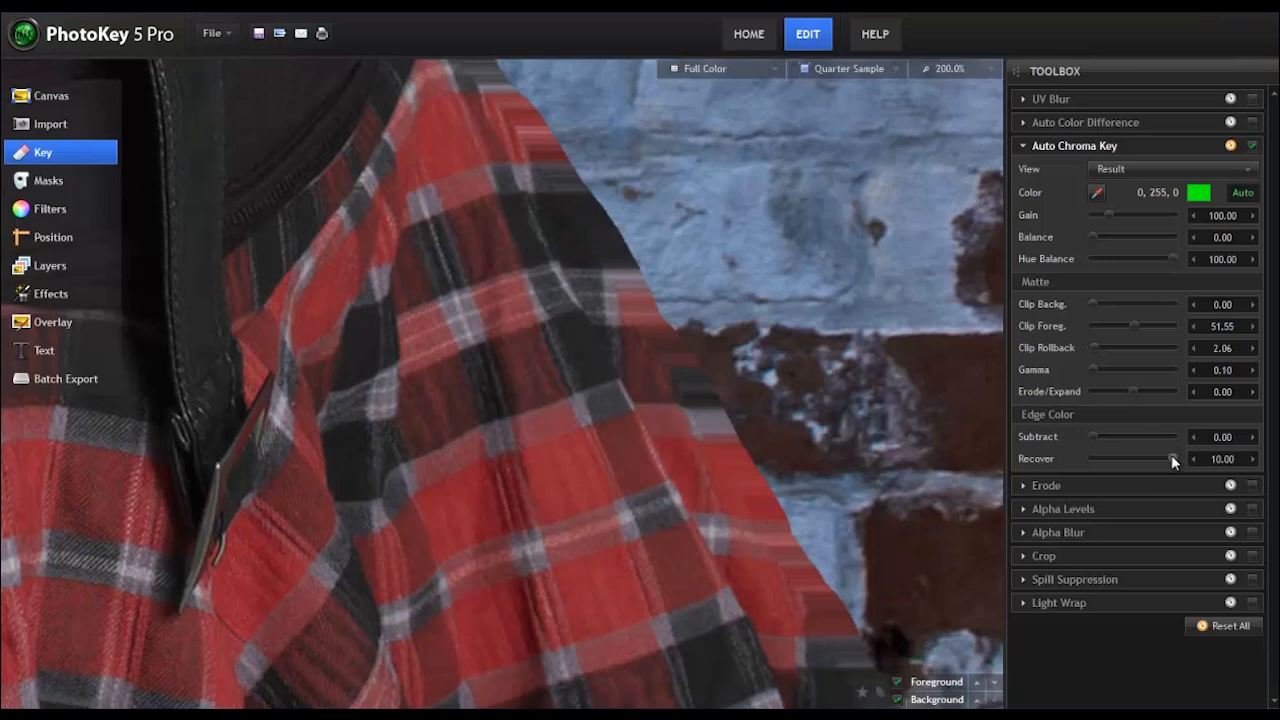
{"action": "left_click_drag", "start_coordinate": [1171, 456], "coordinate": [1109, 458]}
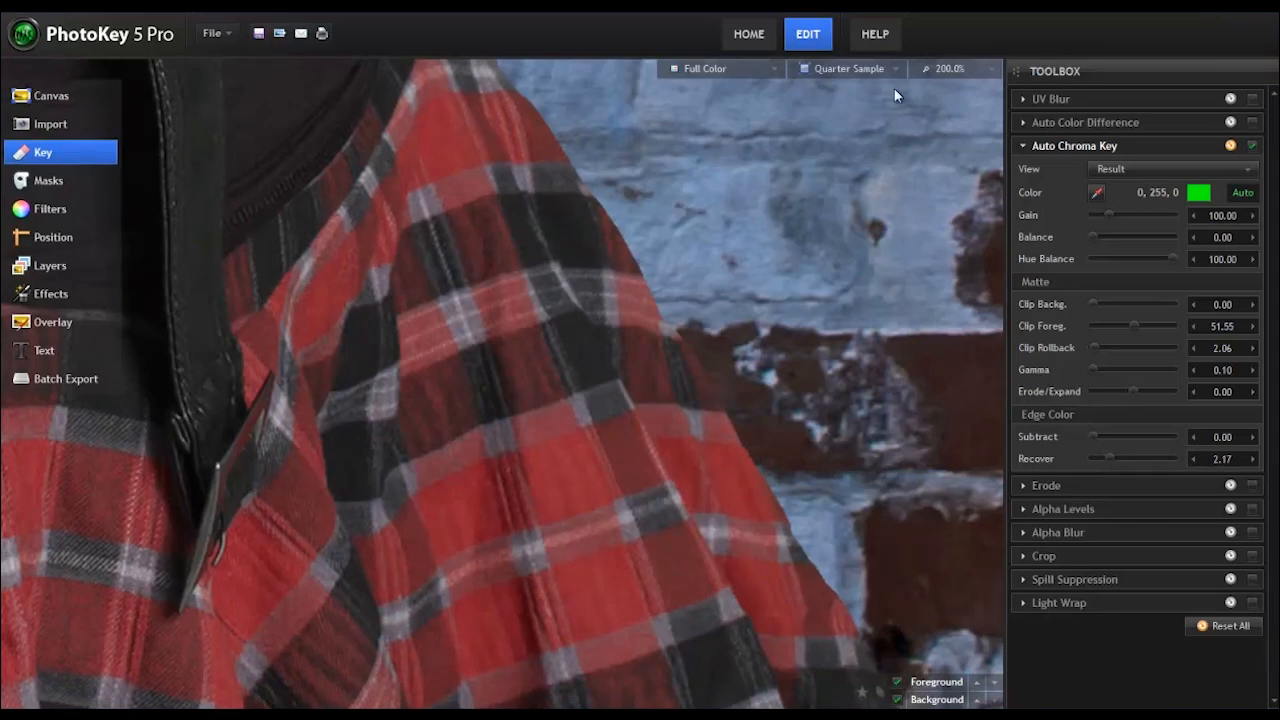
Step: Open the preview's zoom level choices
{"action": "left_click", "coordinate": [992, 69]}
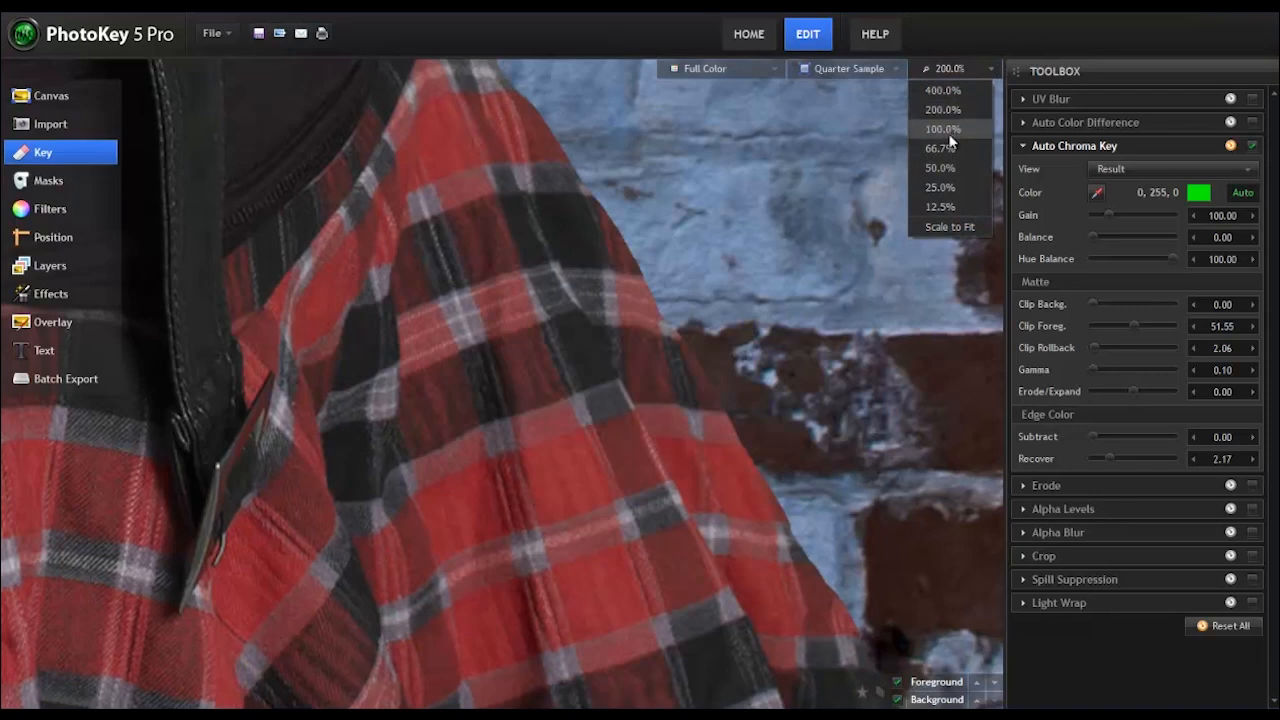